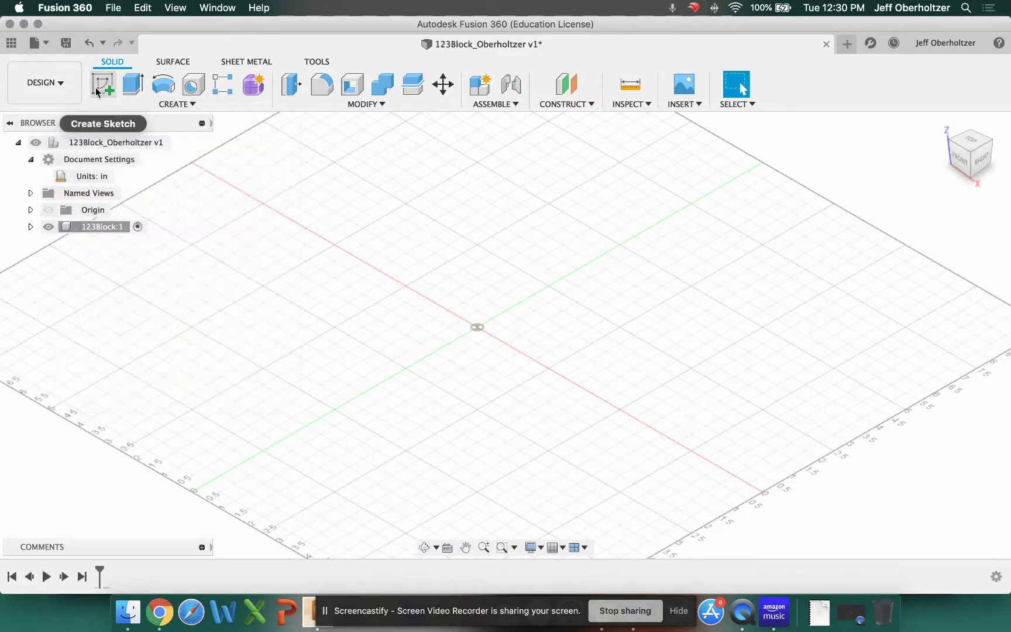
- Start a new sketch from the Solid toolbar's Create group
click(102, 88)
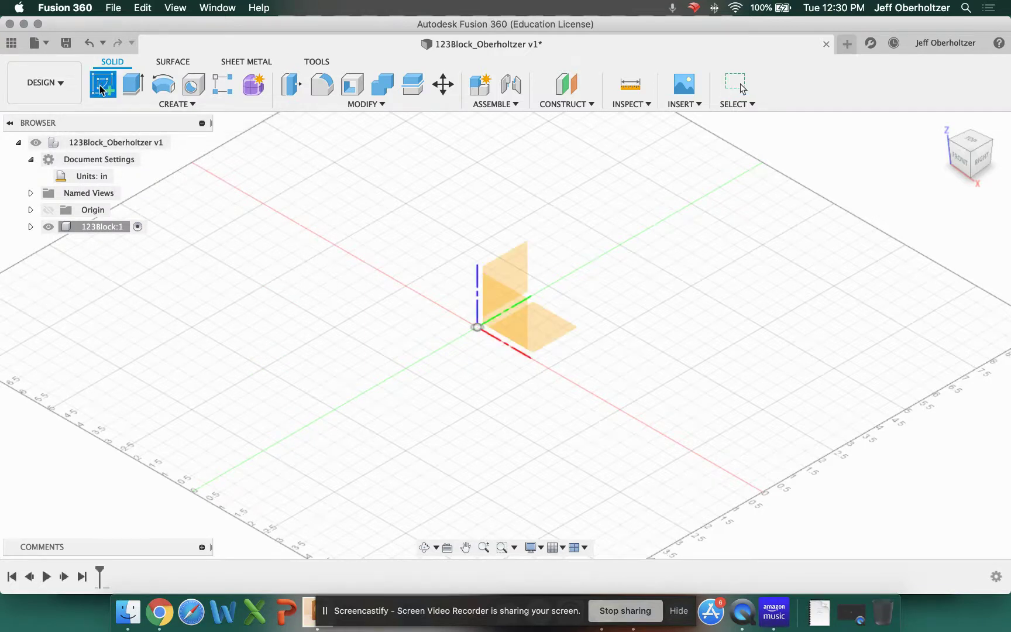
- Choose the horizontal XY origin plane as the sketch plane, viewed from the top
click(514, 259)
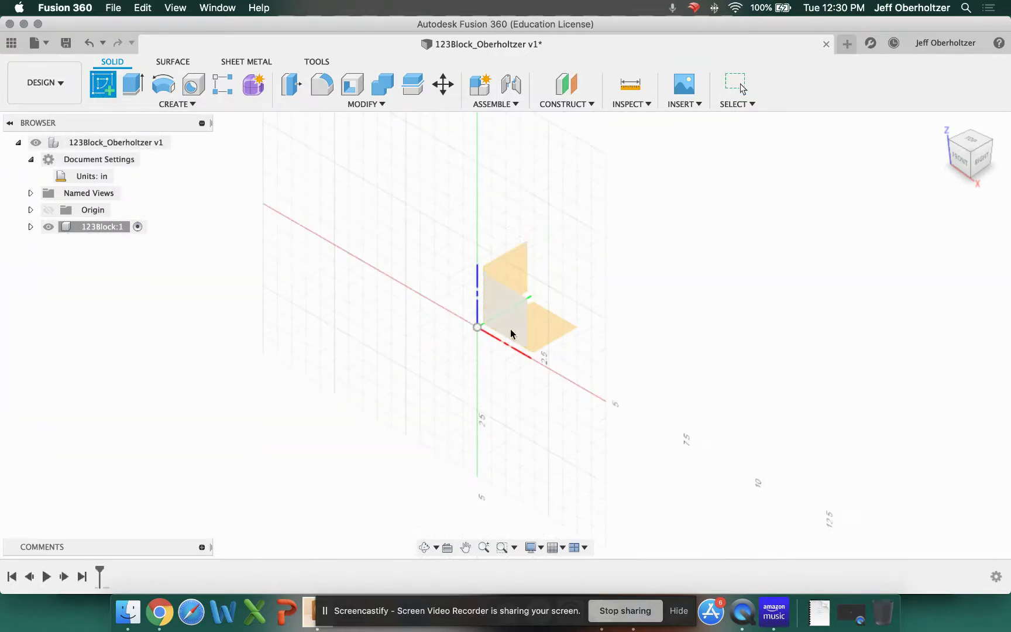
click(546, 335)
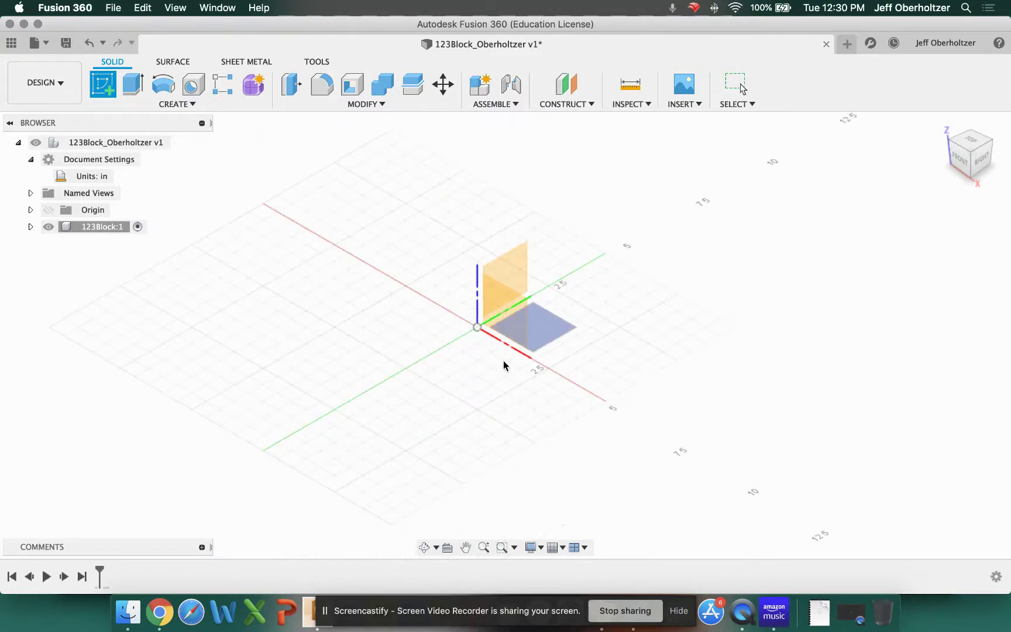
click(549, 321)
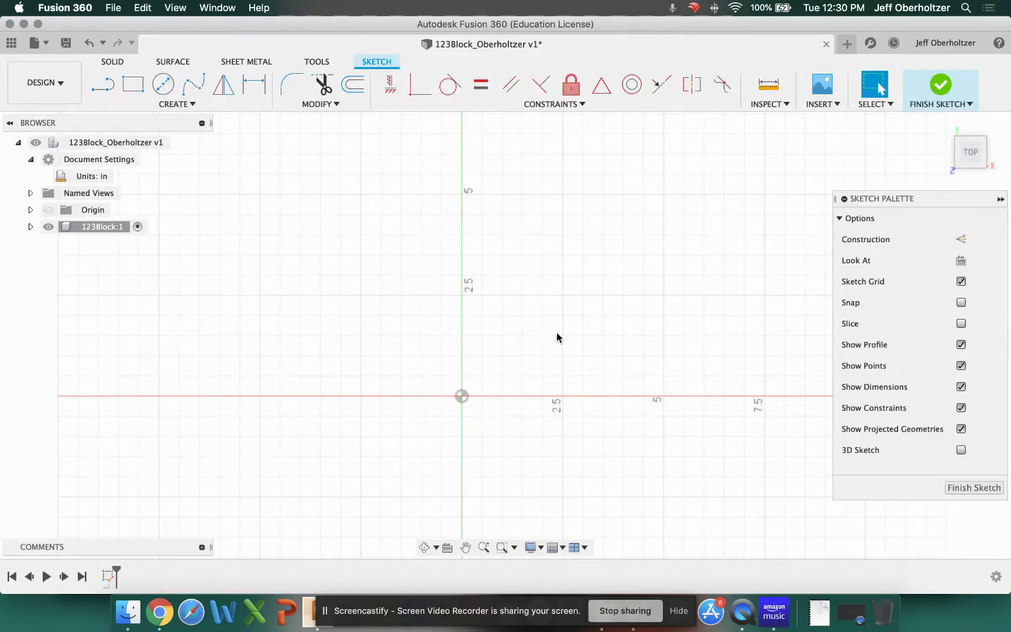
- Move the Sketch Palette aside and activate the 2-Point Rectangle tool
drag(927, 199, 914, 215)
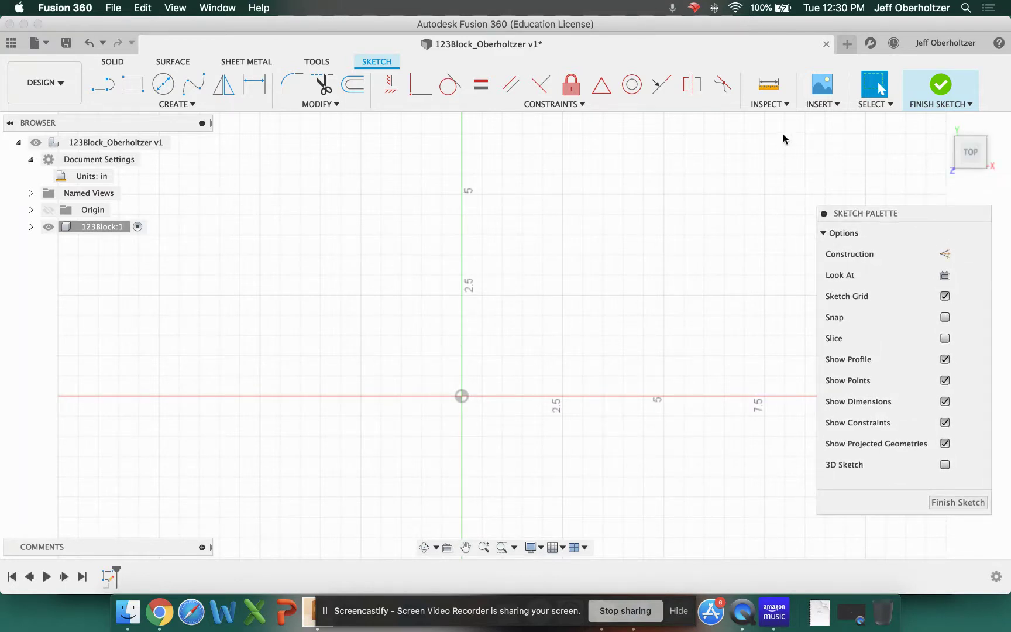
click(112, 89)
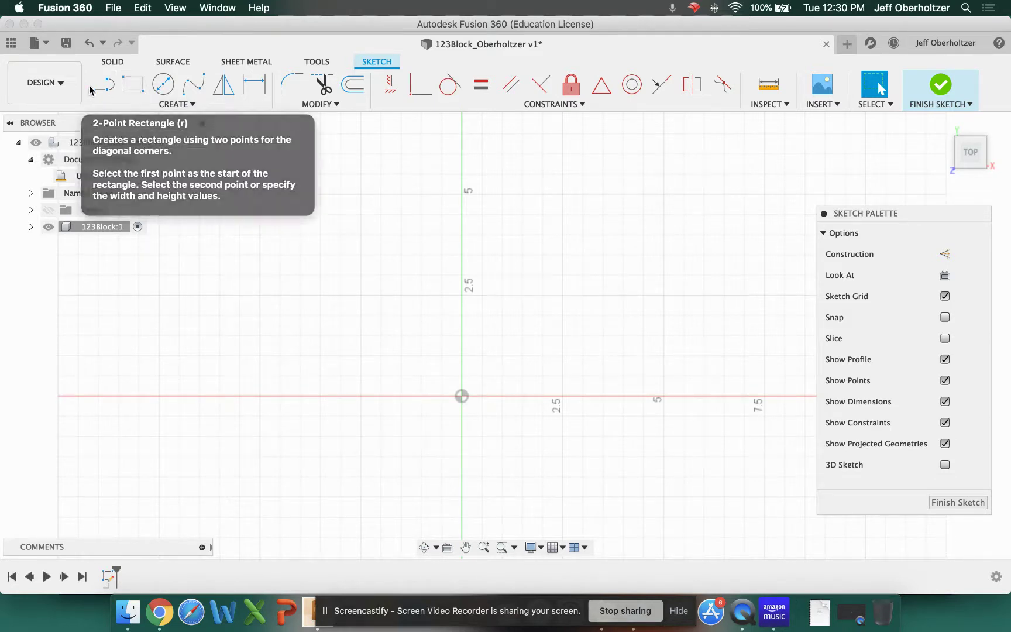
click(138, 86)
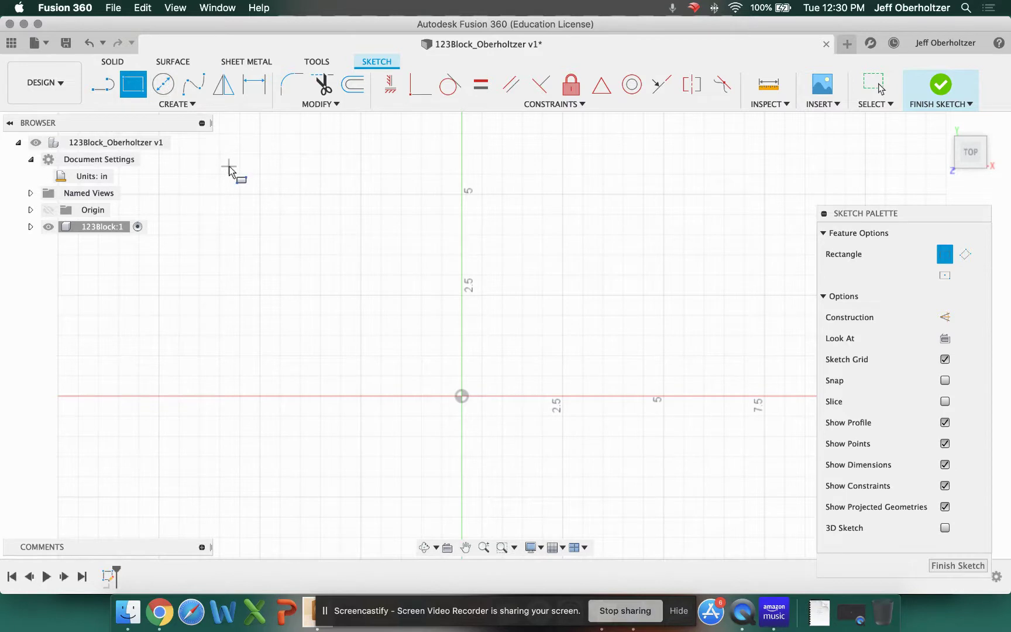
- Draw a rectangle from the origin with height 1 in and width 2 in
click(461, 396)
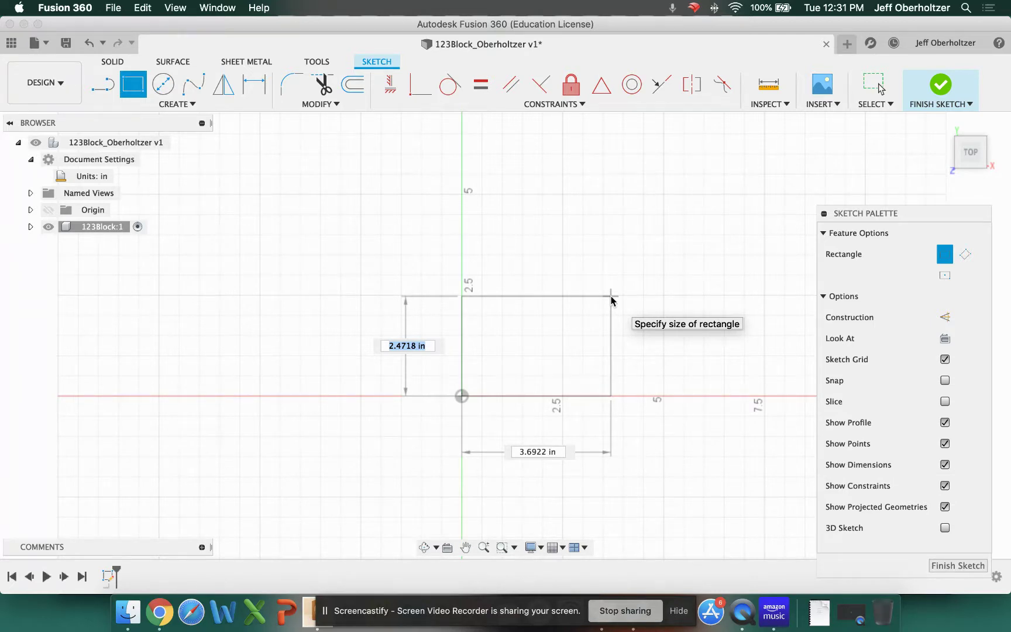
text(1)
key(Tab)
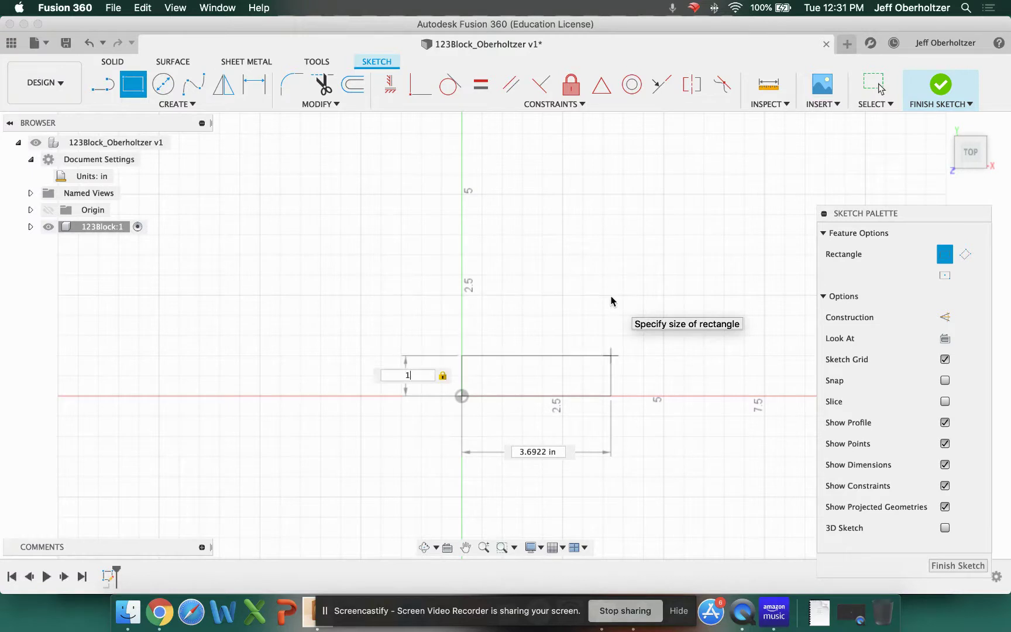
key(Tab)
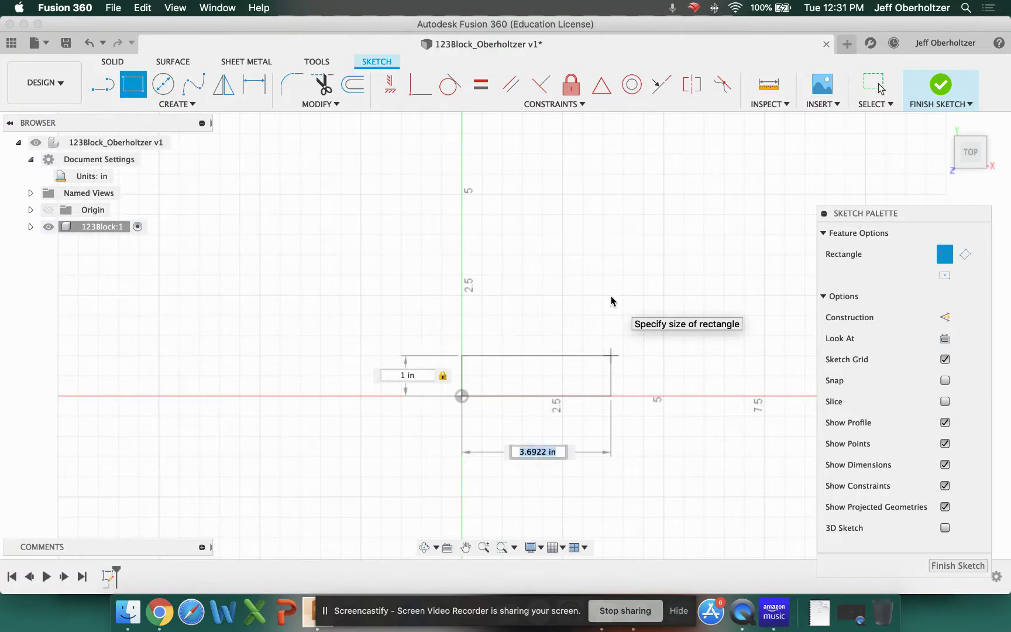
text(2)
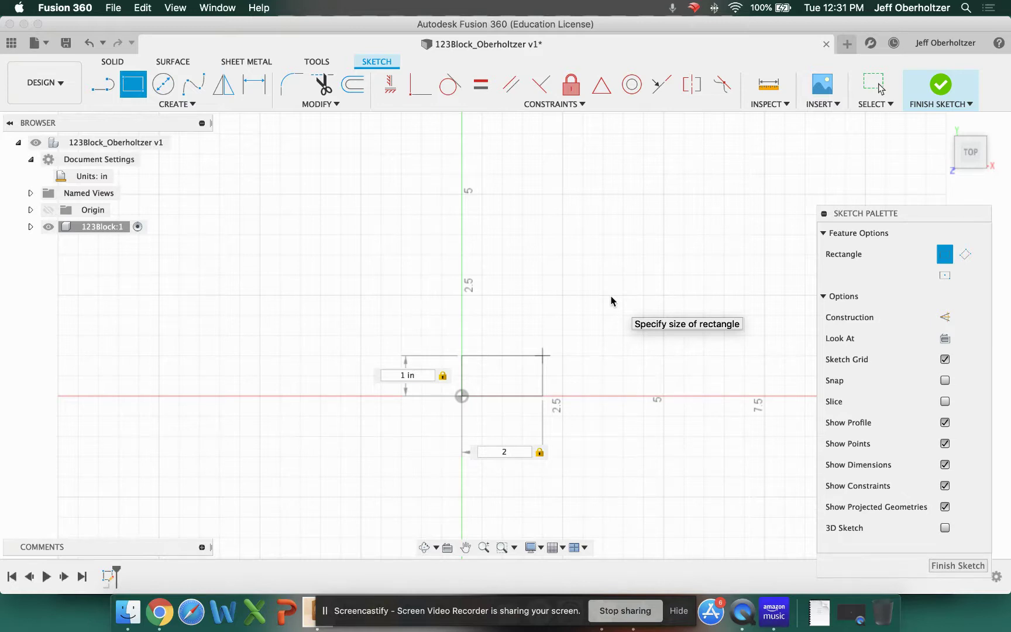
key(Tab)
key(Tab)
key(Tab)
key(Tab)
key(Tab)
key(Tab)
key(Tab)
key(Tab)
key(Return)
key(Escape)
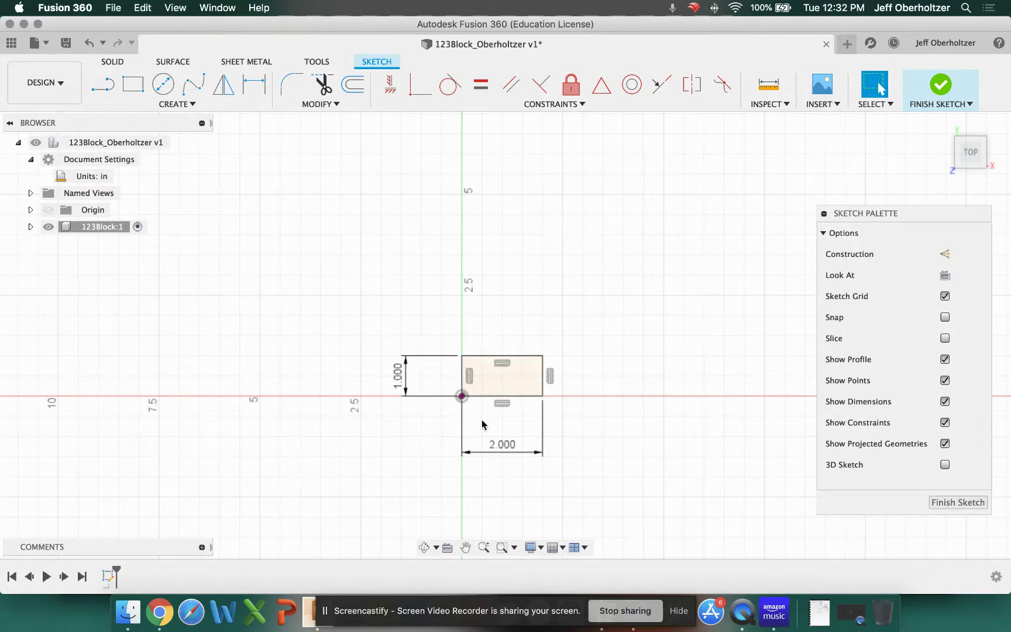
scroll(482, 424, up, 2)
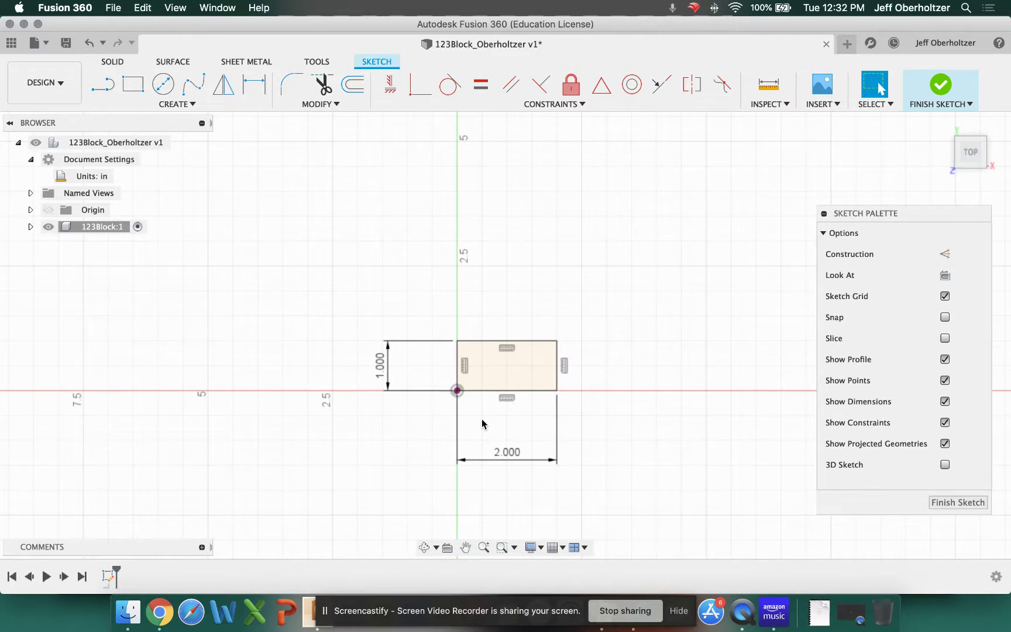
scroll(482, 423, up, 3)
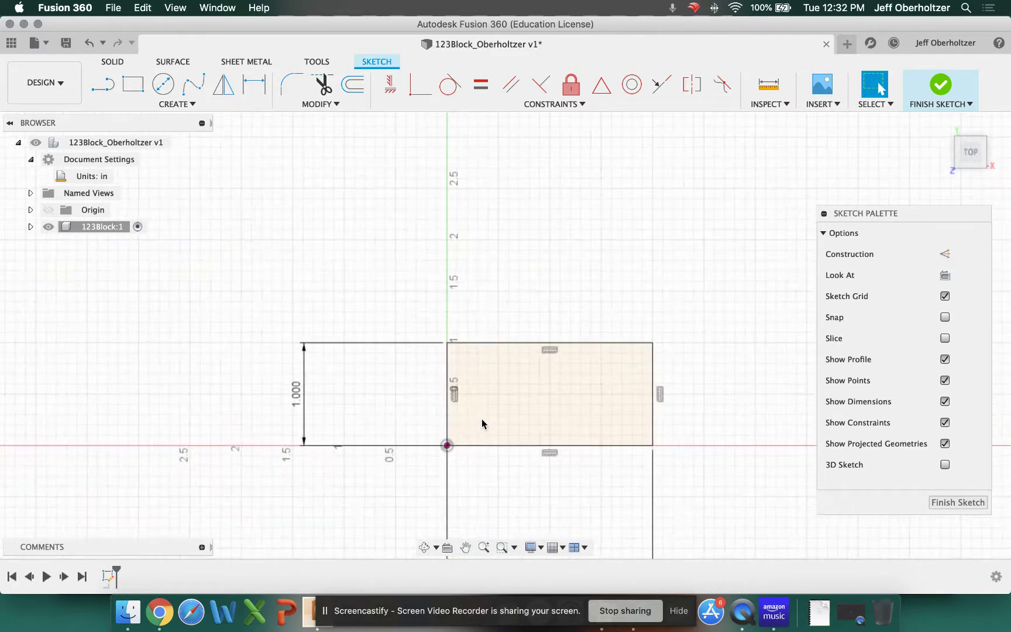
scroll(482, 419, down, 3)
scroll(481, 418, up, 3)
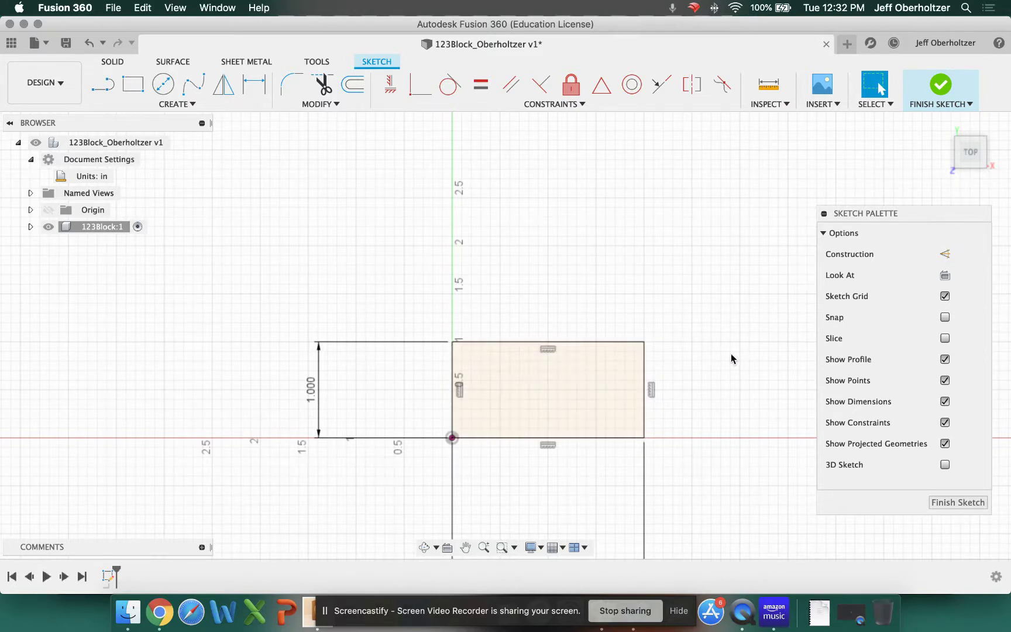
scroll(732, 358, down, 3)
scroll(732, 358, up, 3)
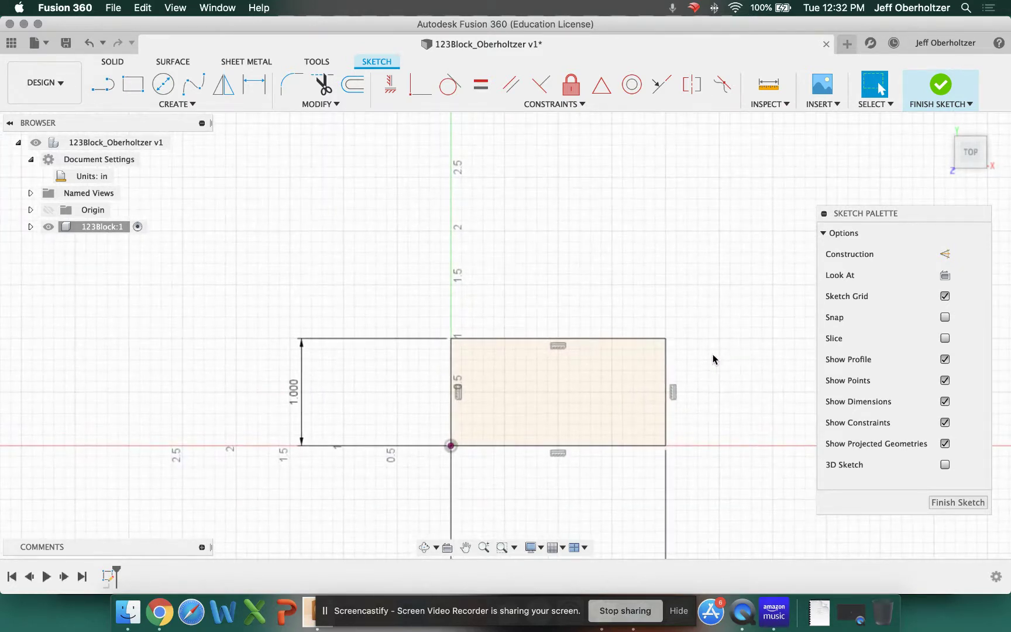
scroll(115, 391, down, 3)
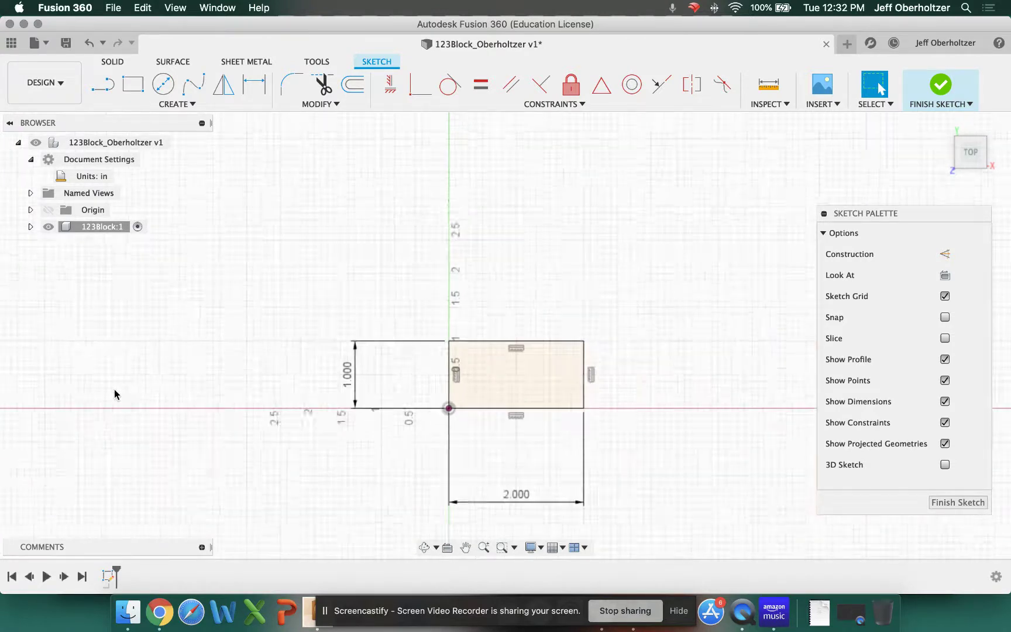
scroll(505, 366, up, 2)
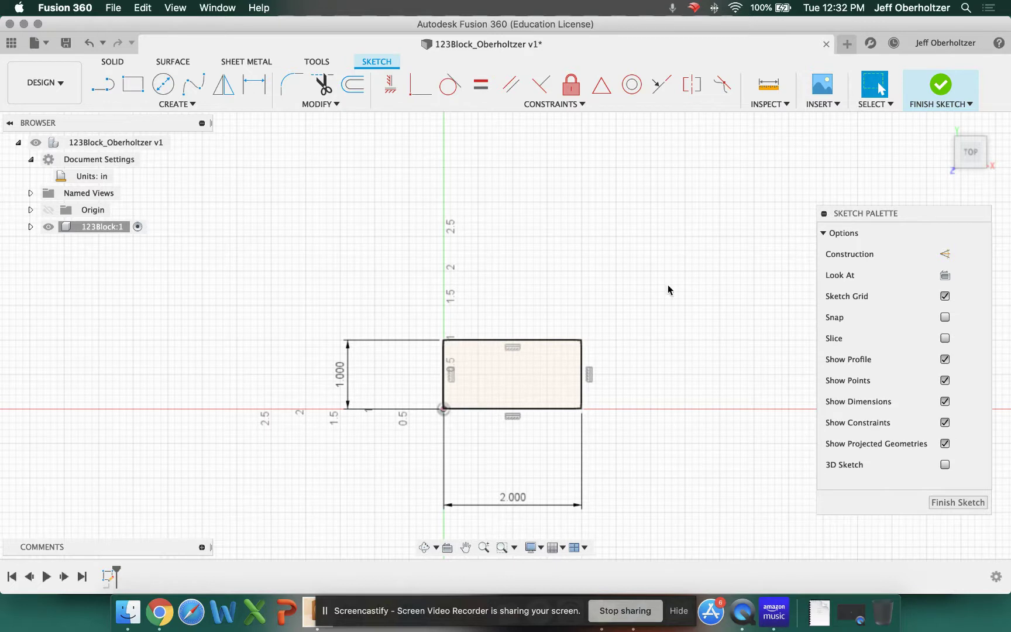
- Finish the rectangle sketch and show it in the home isometric view
click(942, 87)
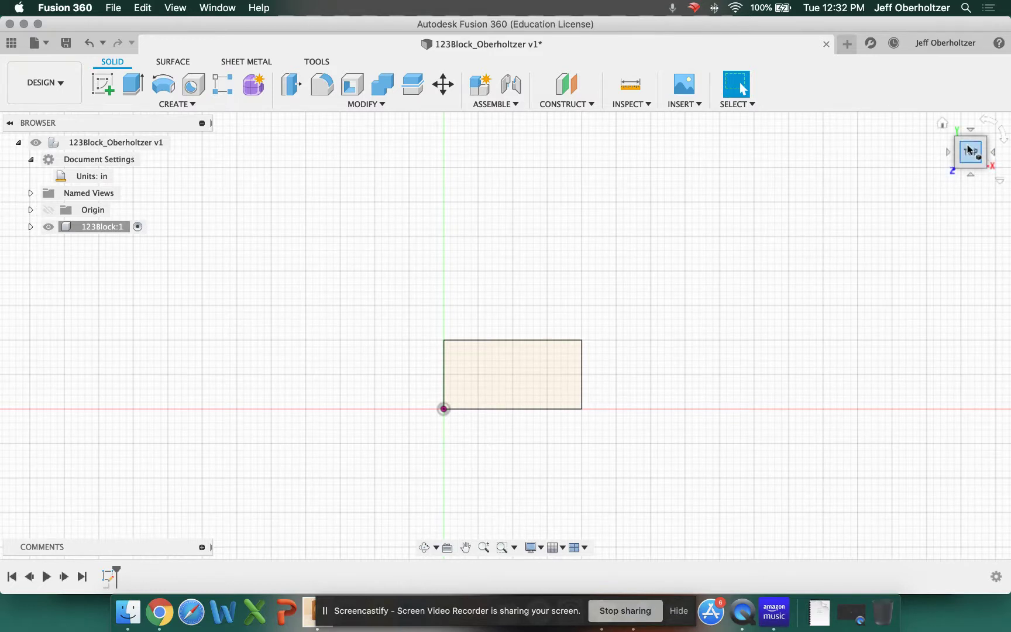
click(941, 122)
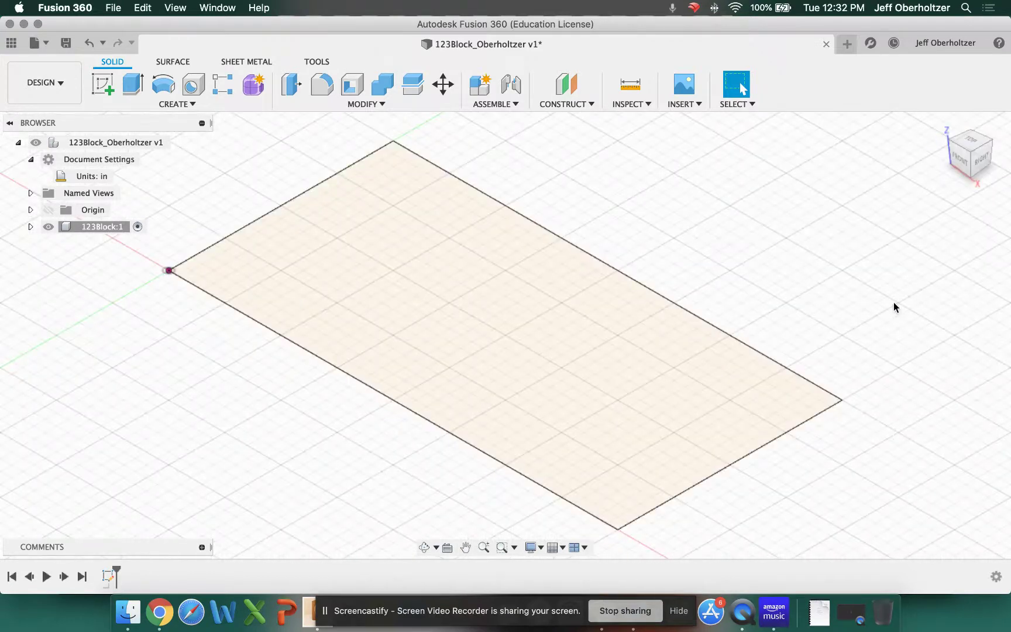
scroll(843, 305, down, 10)
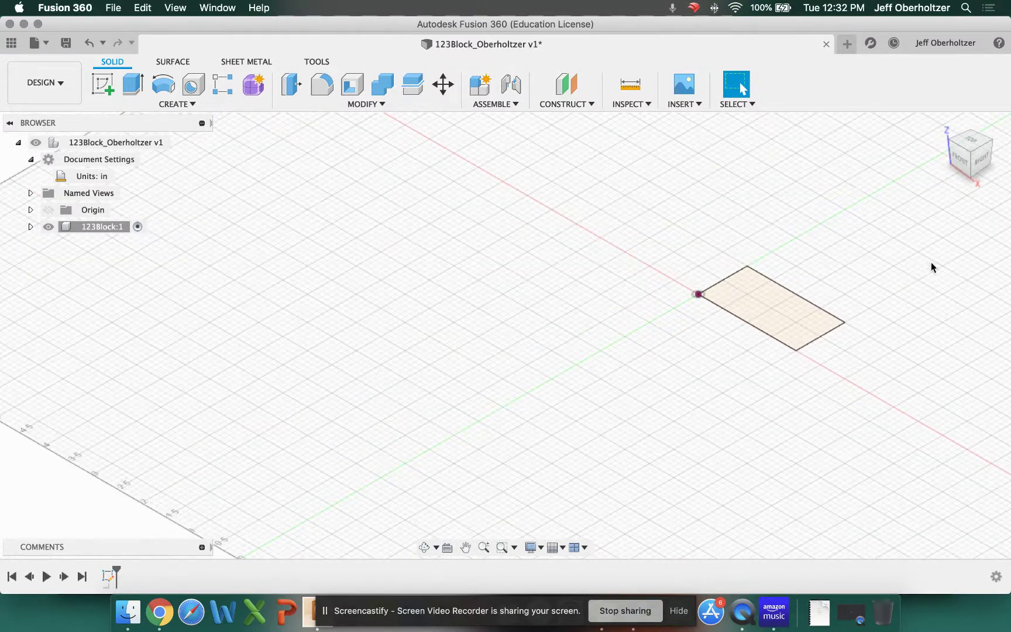
scroll(969, 233, up, 4)
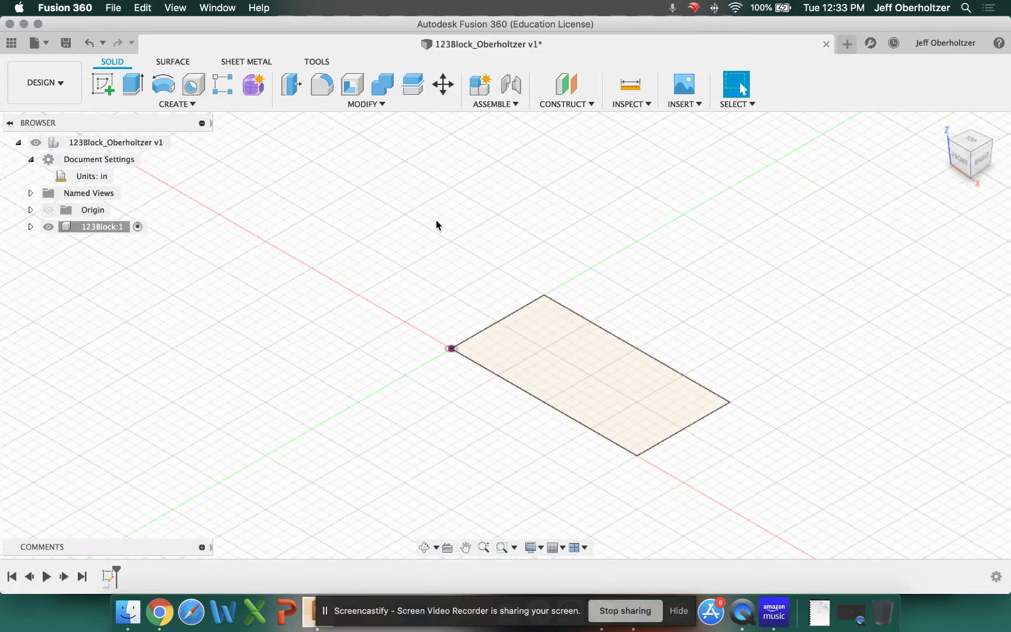
- Extrude the rectangle profile 3 in as a new body with 0 deg taper
click(136, 86)
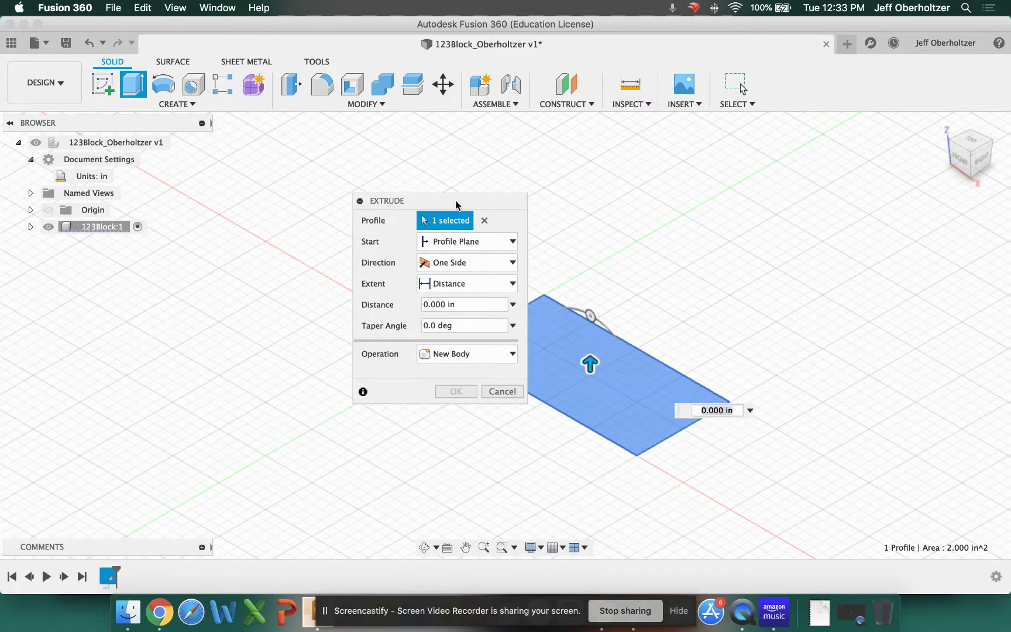
drag(459, 206, 327, 225)
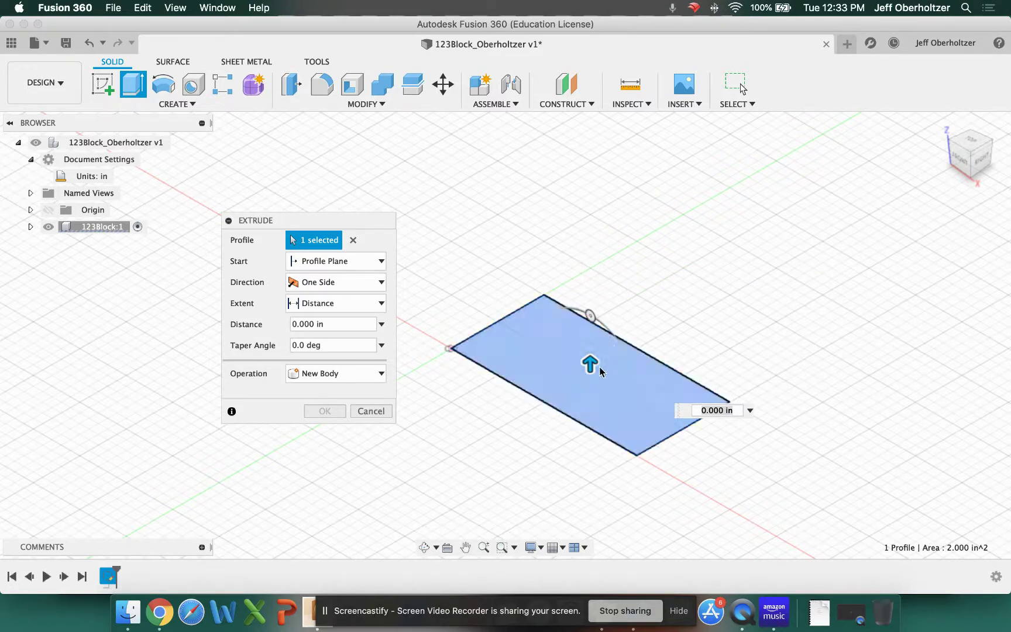
drag(590, 364, 608, 230)
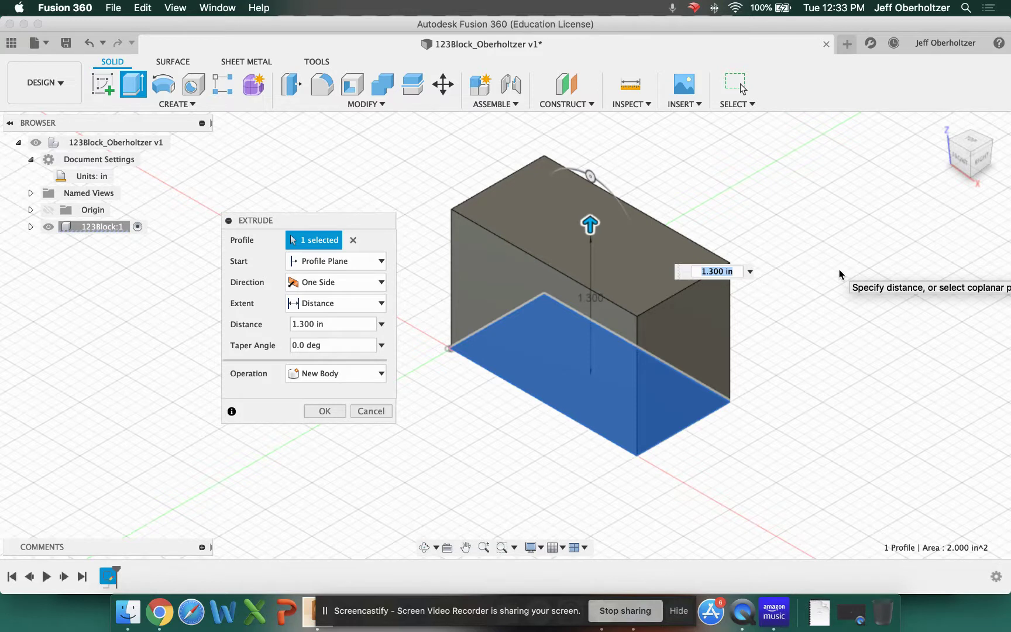
text(3)
scroll(831, 275, down, 5)
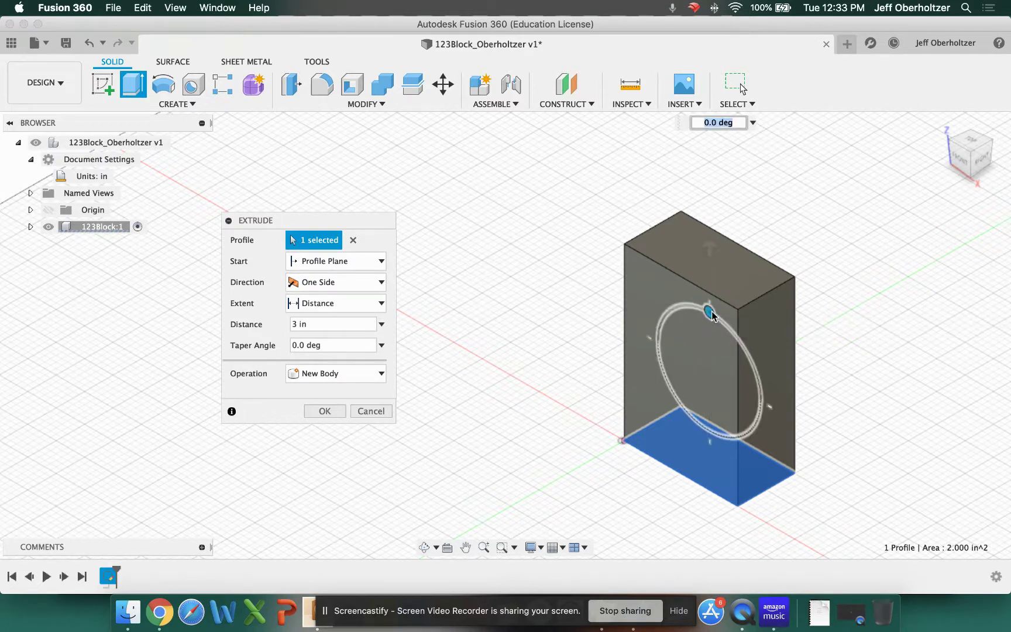
drag(713, 311, 706, 316)
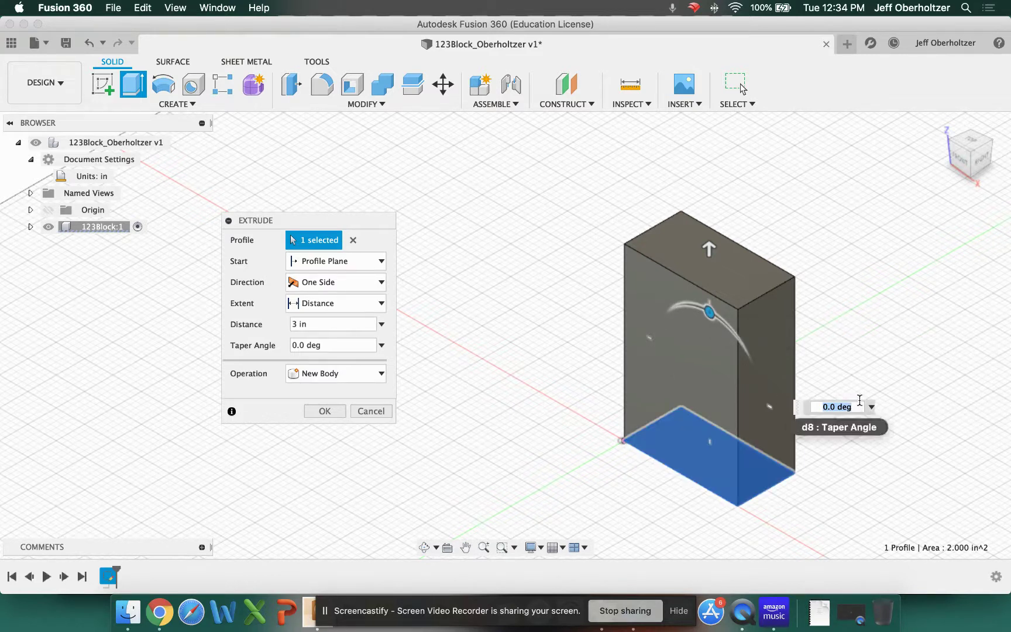
key(Tab)
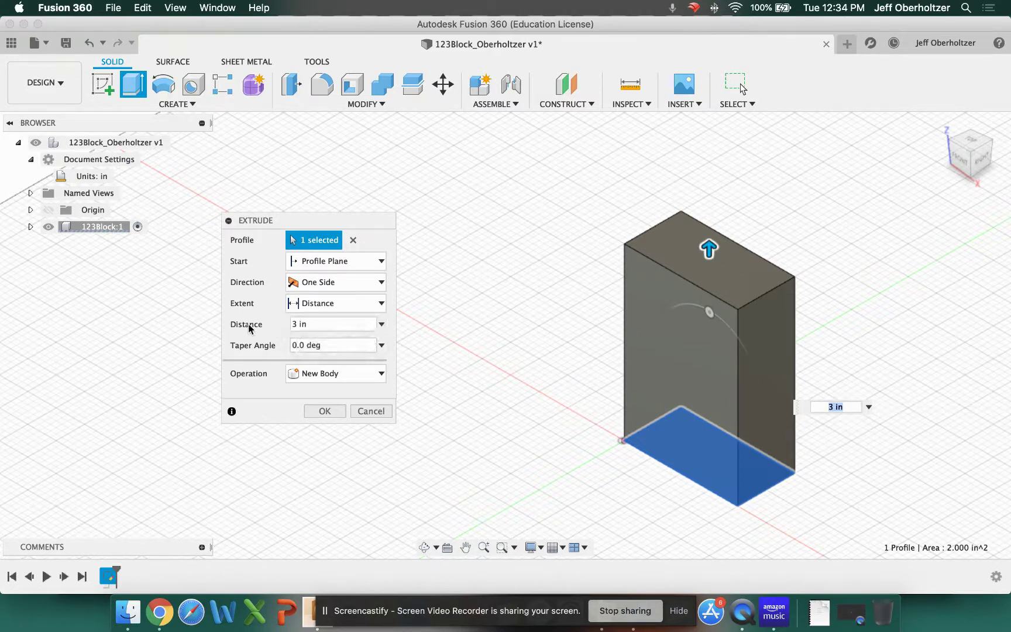
drag(320, 230, 427, 238)
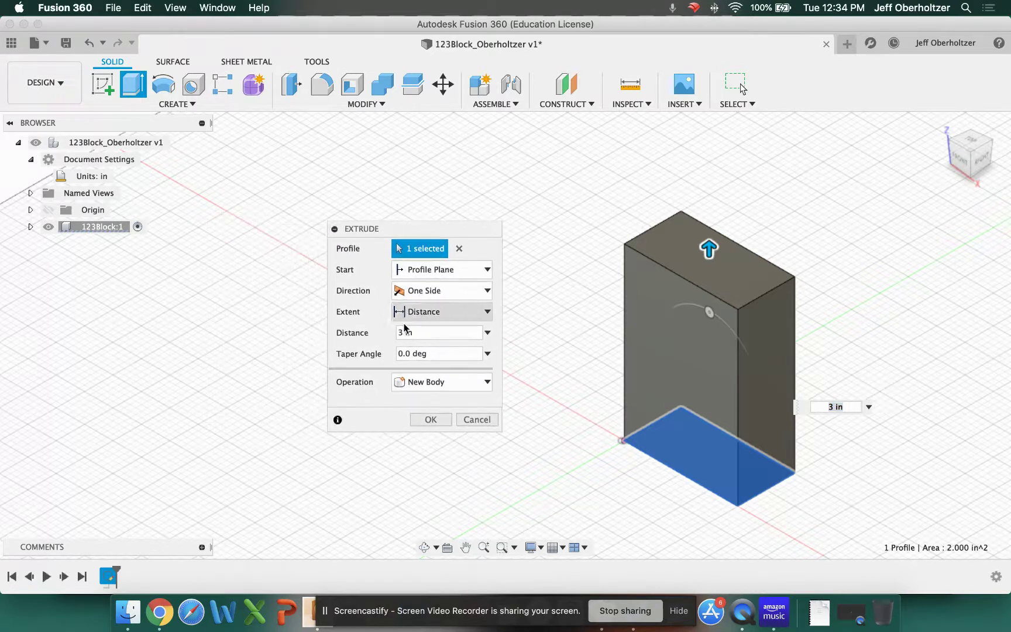